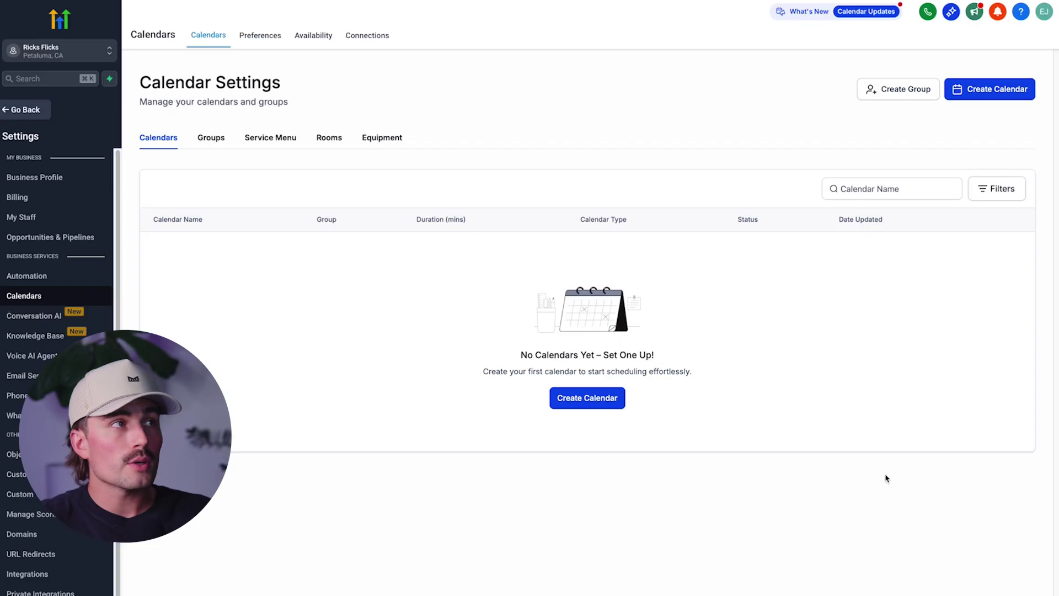
pyautogui.click(579, 406)
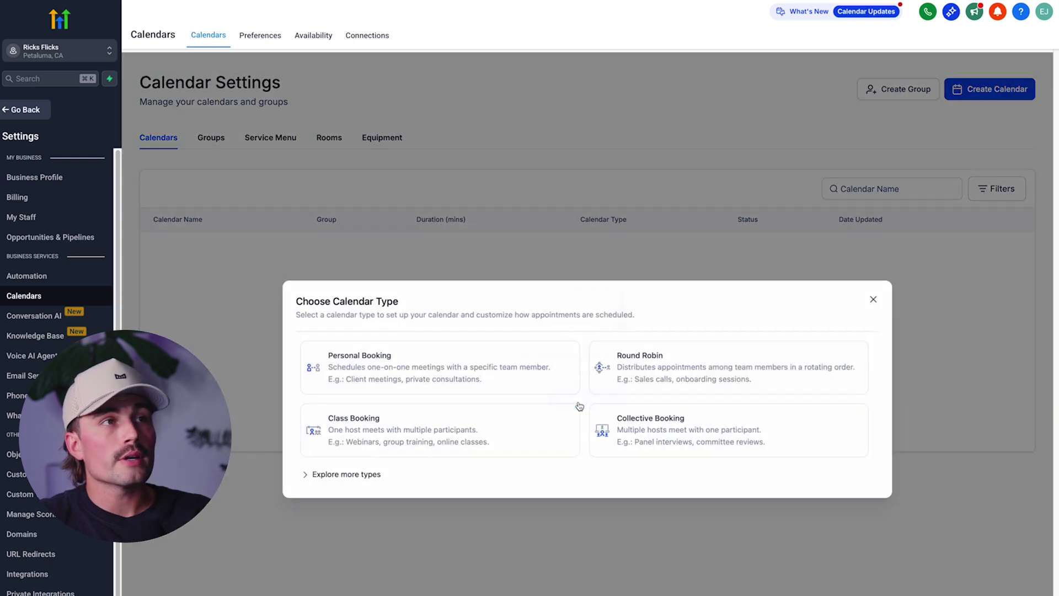
pyautogui.click(718, 375)
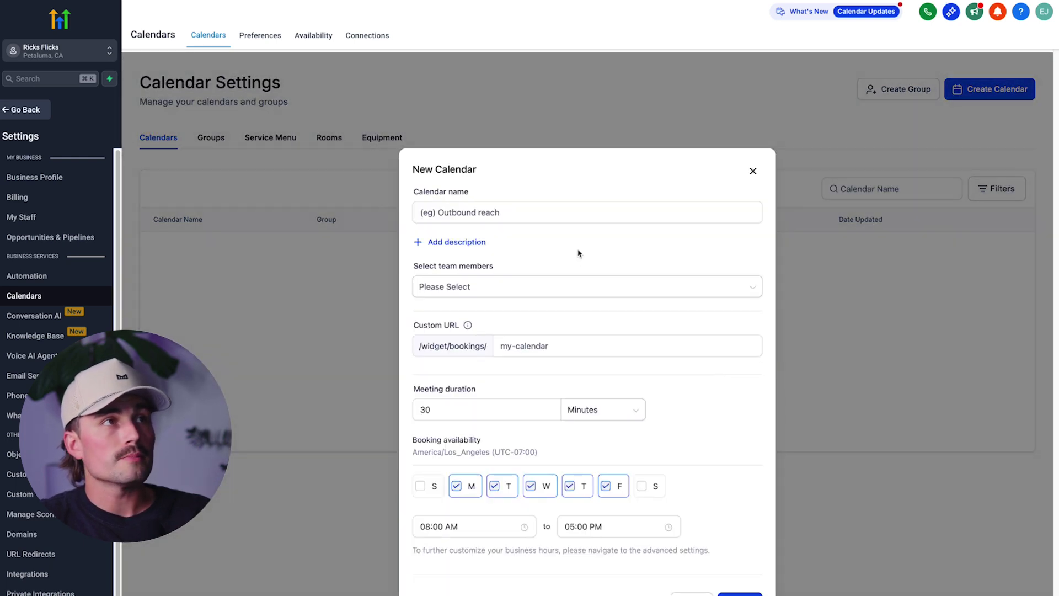
pyautogui.click(563, 210)
pyautogui.write('Appointment Test')
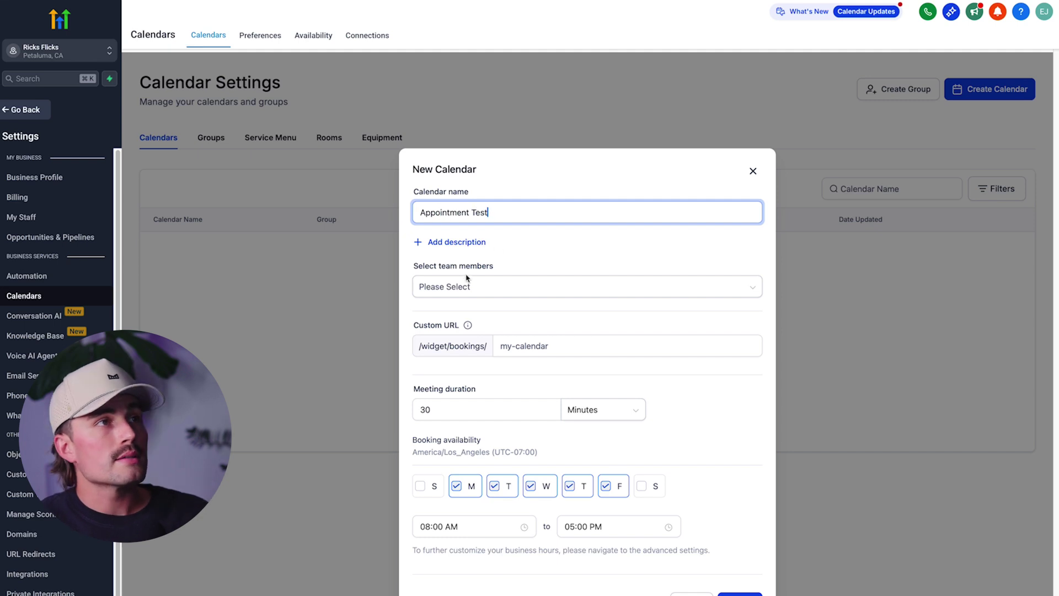
pyautogui.click(467, 285)
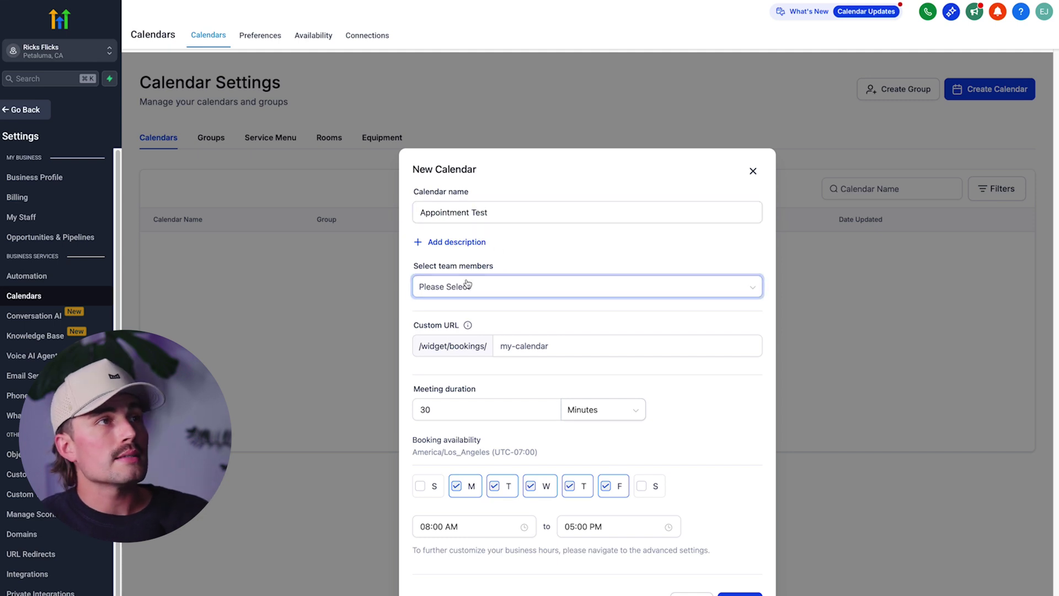
pyautogui.press('Escape')
pyautogui.press('Escape')
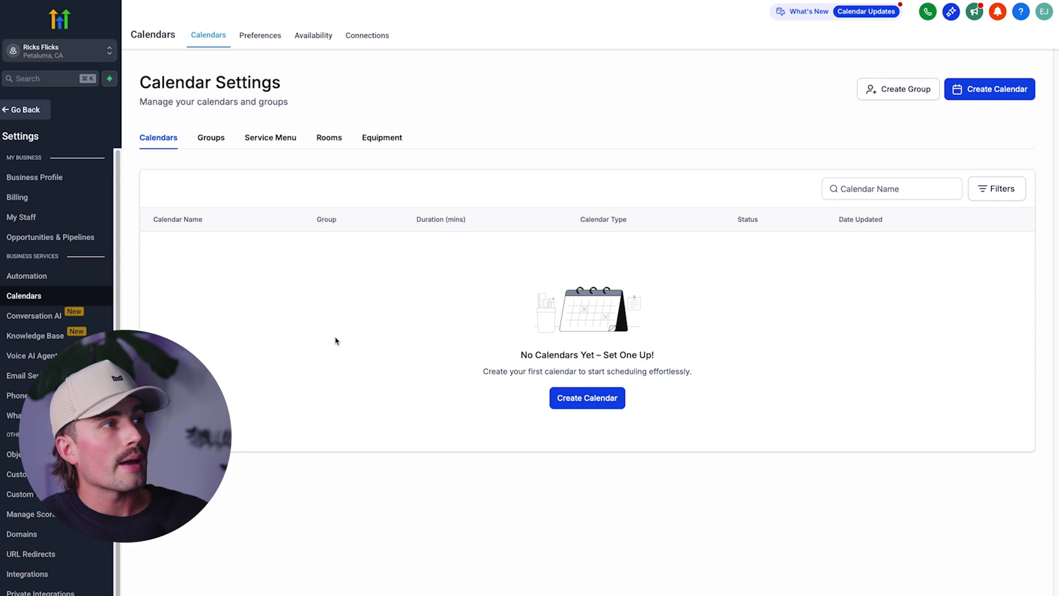
# Step: Add a staff user with their first name, last name and email, keep the Admin role with its permissions, and save
pyautogui.click(26, 223)
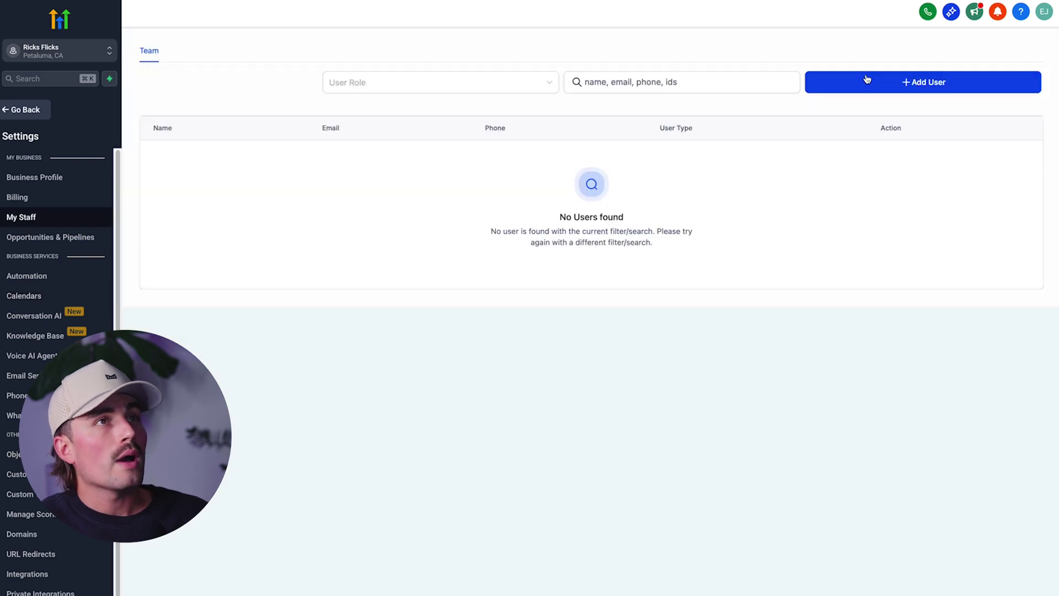
pyautogui.click(865, 78)
pyautogui.click(487, 296)
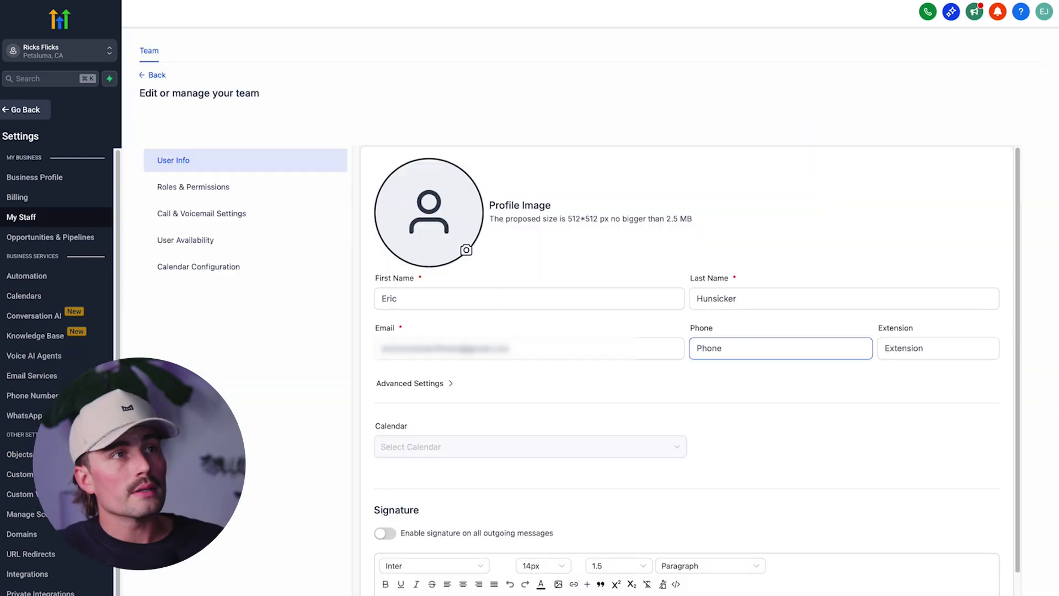
pyautogui.click(193, 187)
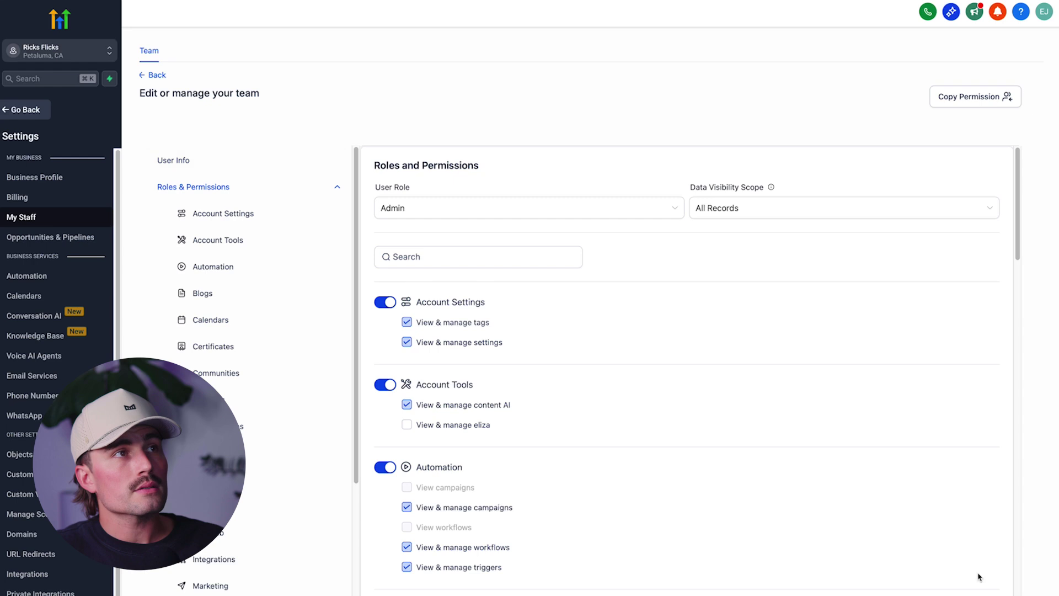
pyautogui.scroll(-3, 1005, 528)
pyautogui.click(982, 519)
# Step: Start a new Round Robin calendar and name it Appointment Test
pyautogui.click(24, 296)
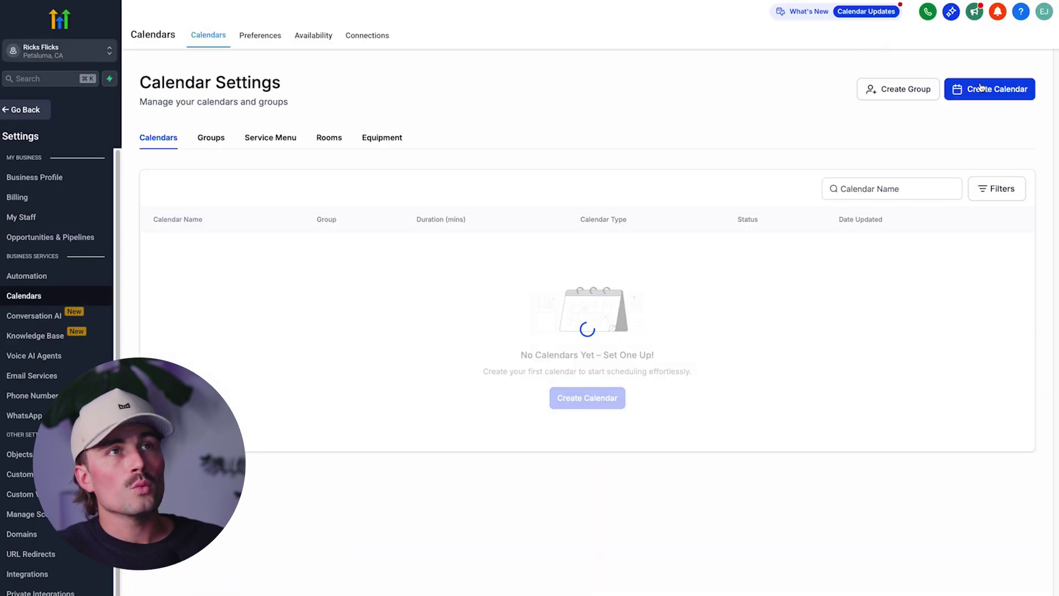
pyautogui.click(971, 102)
pyautogui.click(706, 353)
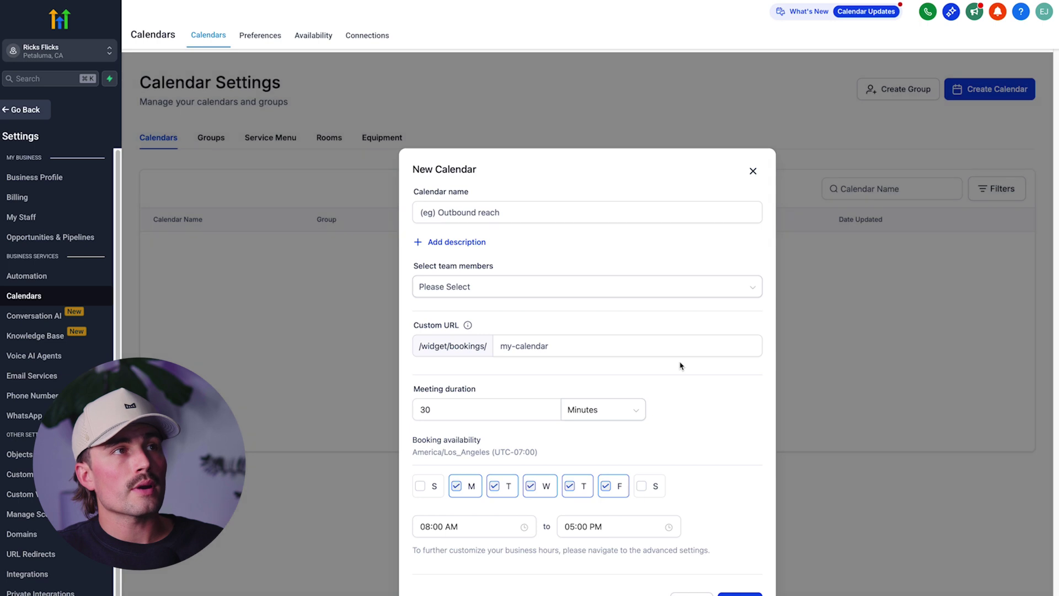
pyautogui.click(484, 208)
pyautogui.write('Appointment Test')
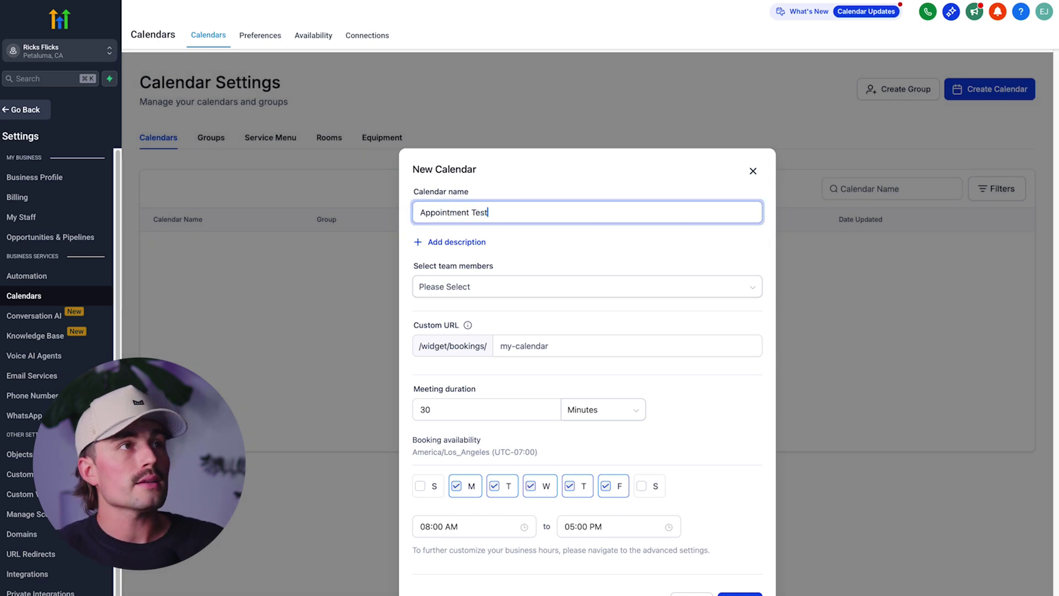
# Step: Assign the team member, set the custom URL to new-appointment-for- plus their first name, and create the calendar
pyautogui.click(491, 285)
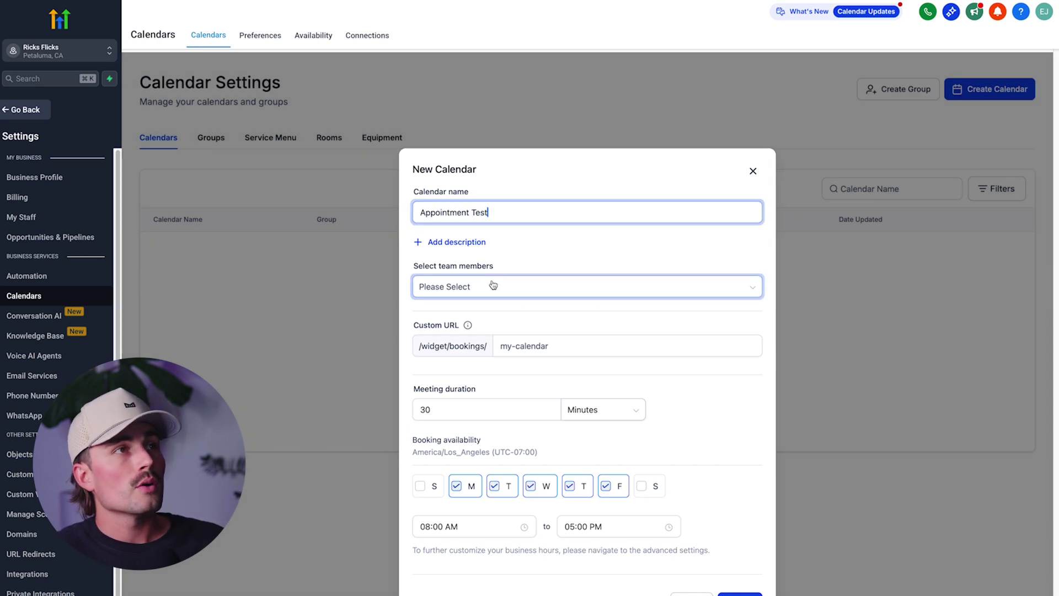
pyautogui.click(484, 312)
pyautogui.click(625, 348)
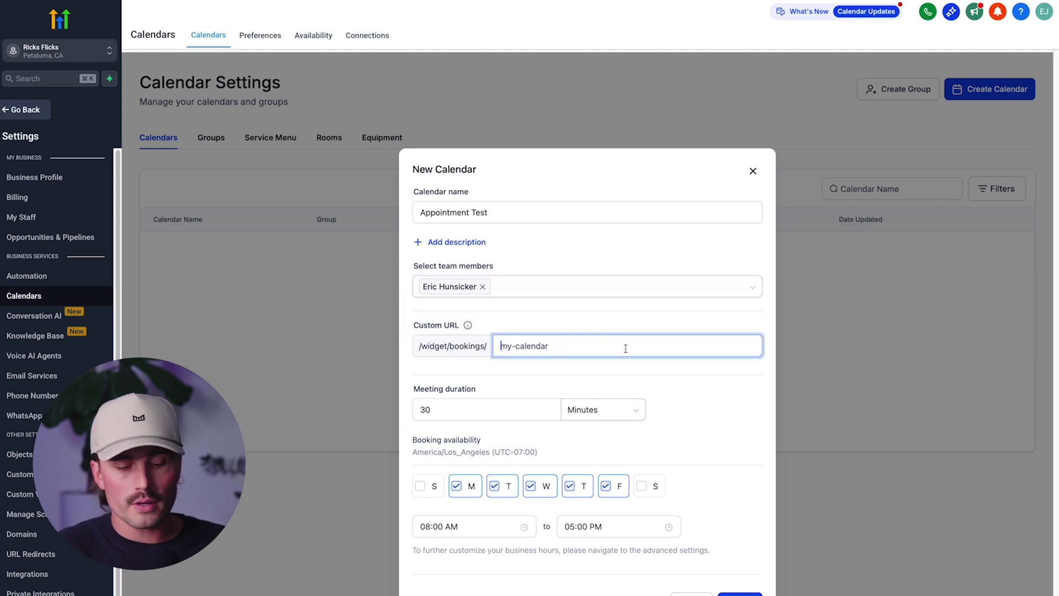
pyautogui.write('new-appoint')
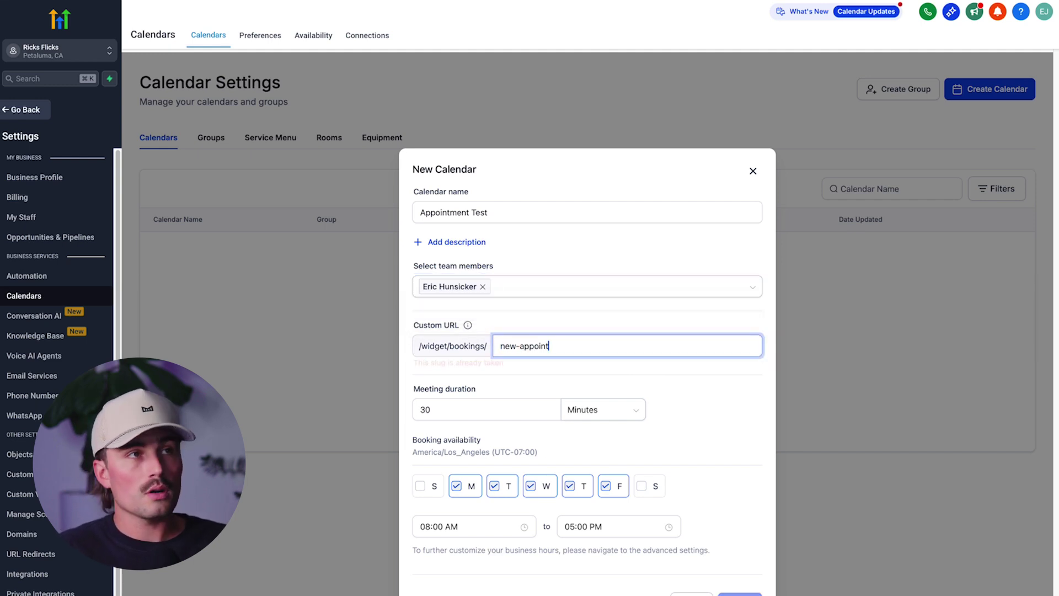
pyautogui.write('ment-for-eric')
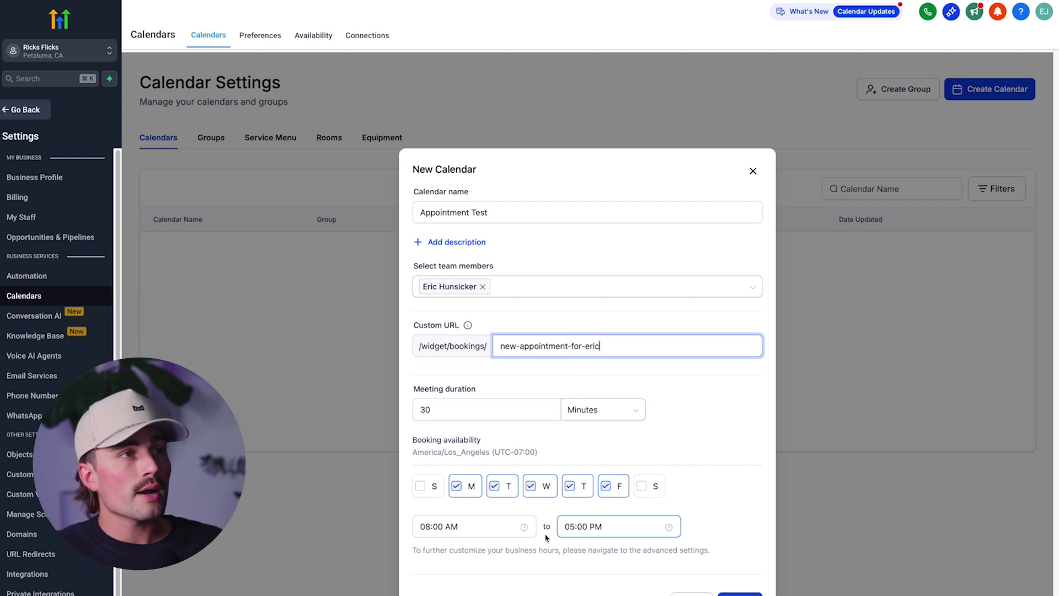
pyautogui.scroll(-2, 544, 590)
pyautogui.click(736, 539)
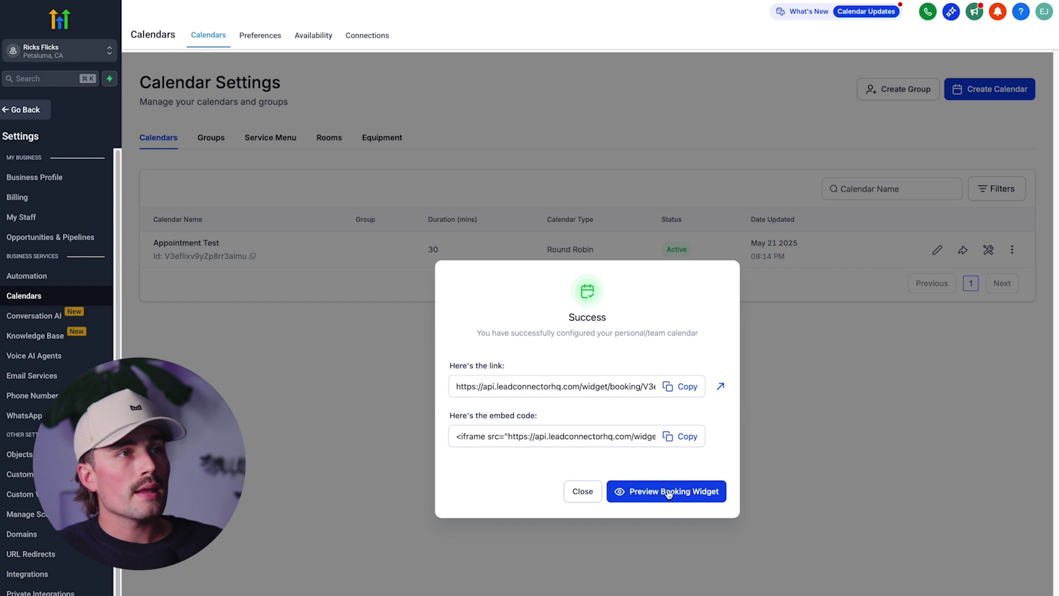
# Step: Preview the booking widget and select the 08:30 AM slot on Tuesday, May 27, 2025
pyautogui.click(669, 492)
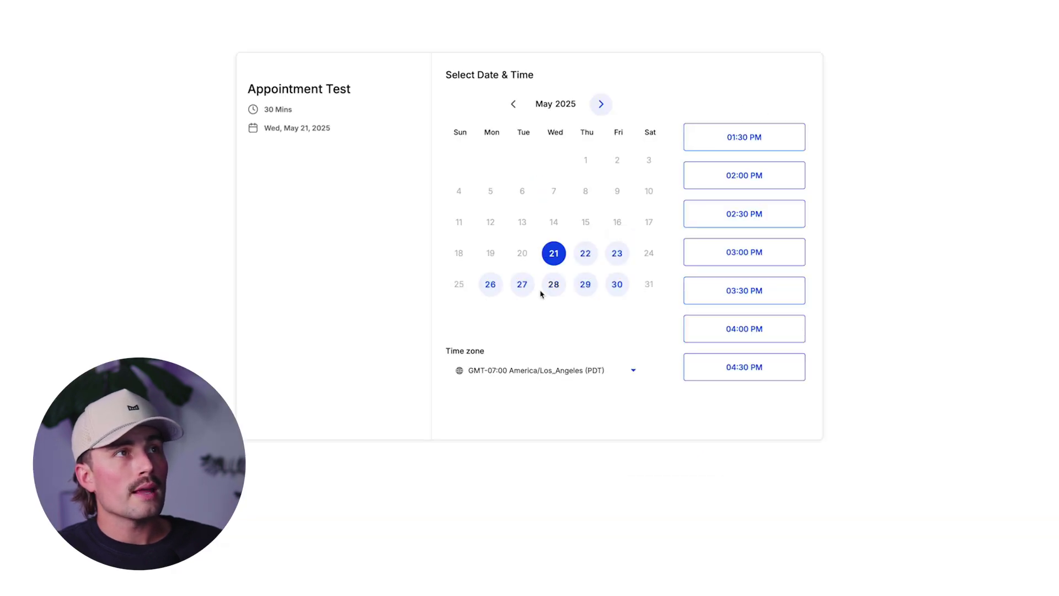
pyautogui.click(522, 284)
pyautogui.click(734, 178)
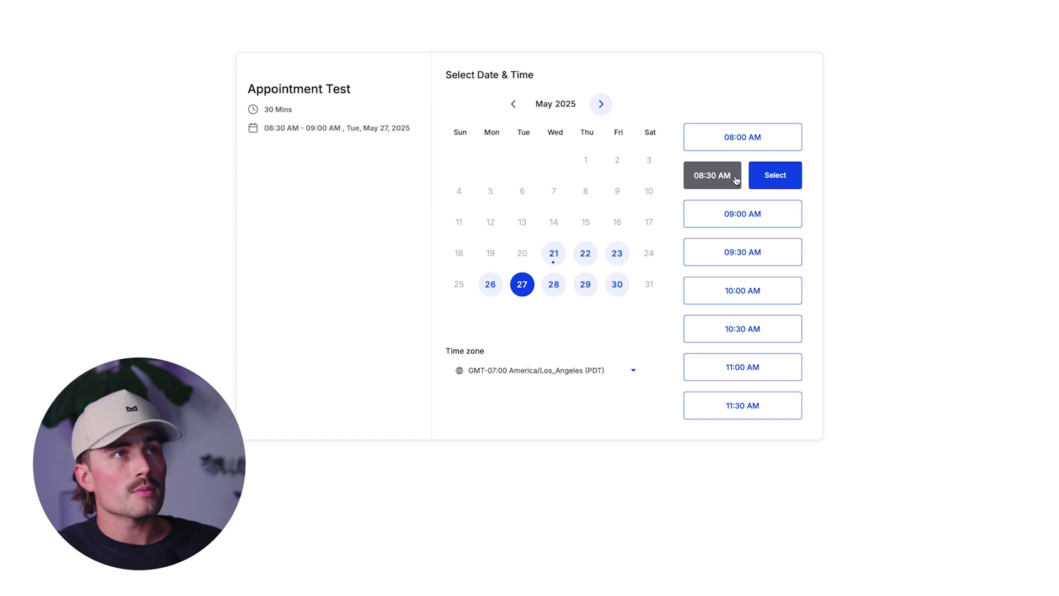
pyautogui.click(766, 181)
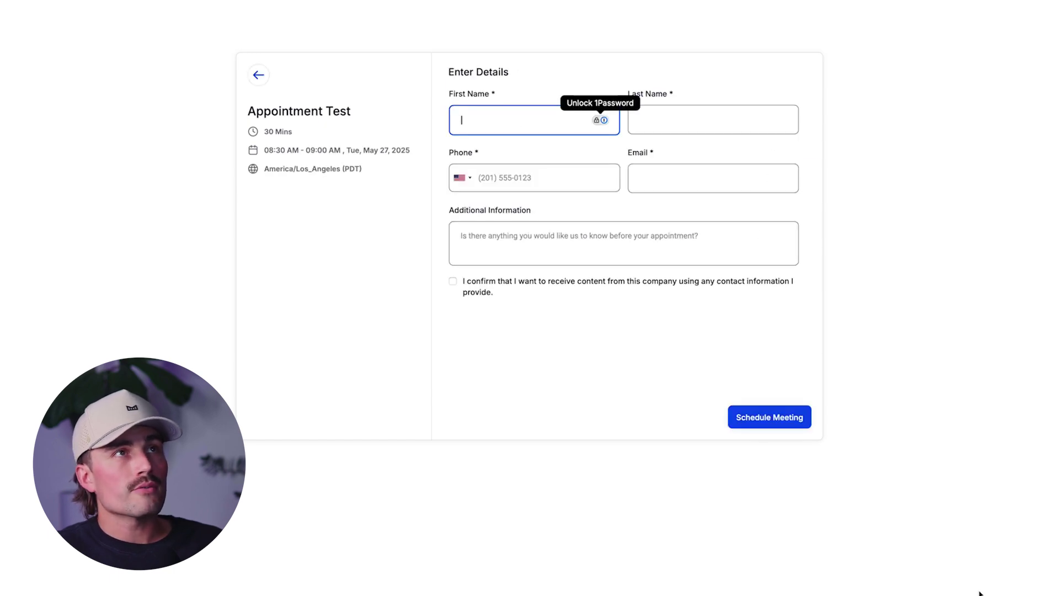
pyautogui.click(843, 551)
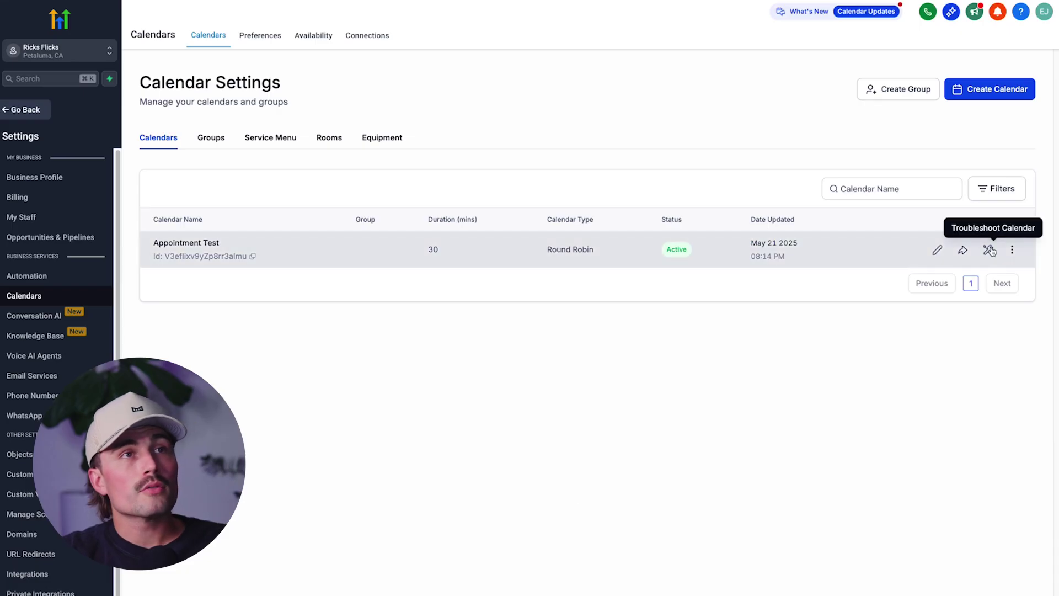
# Step: Open the Appointment Test calendar for editing and review its meeting details
pyautogui.click(1010, 251)
pyautogui.click(937, 250)
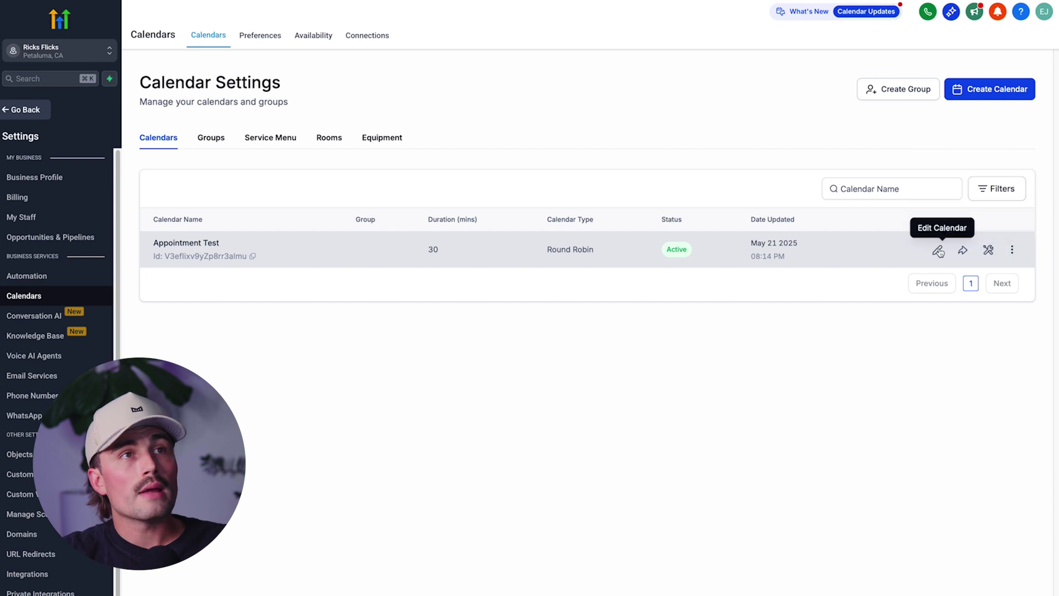
pyautogui.scroll(-5, 508, 419)
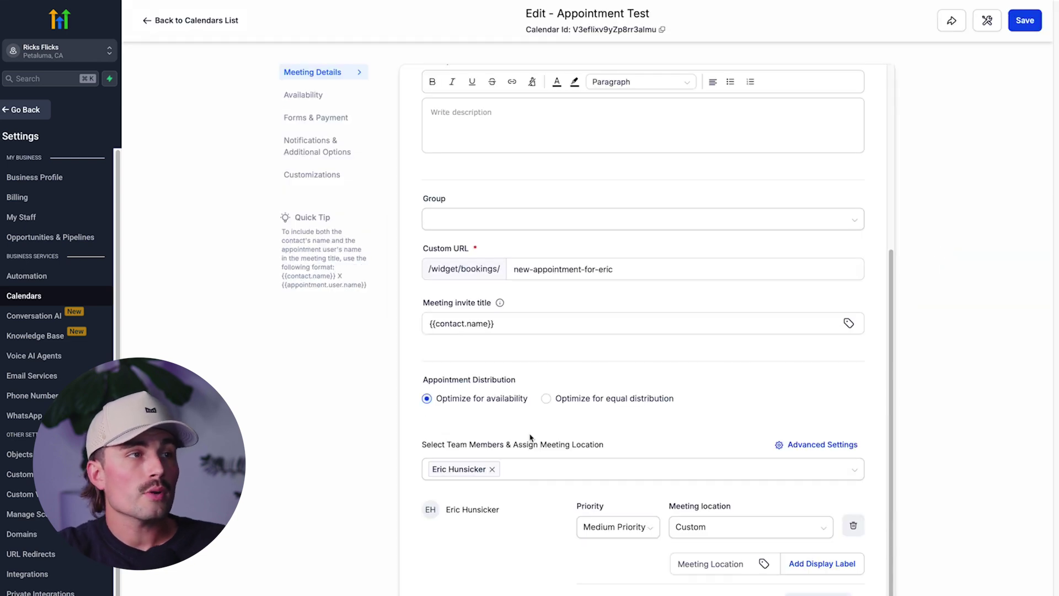
pyautogui.scroll(5, 642, 331)
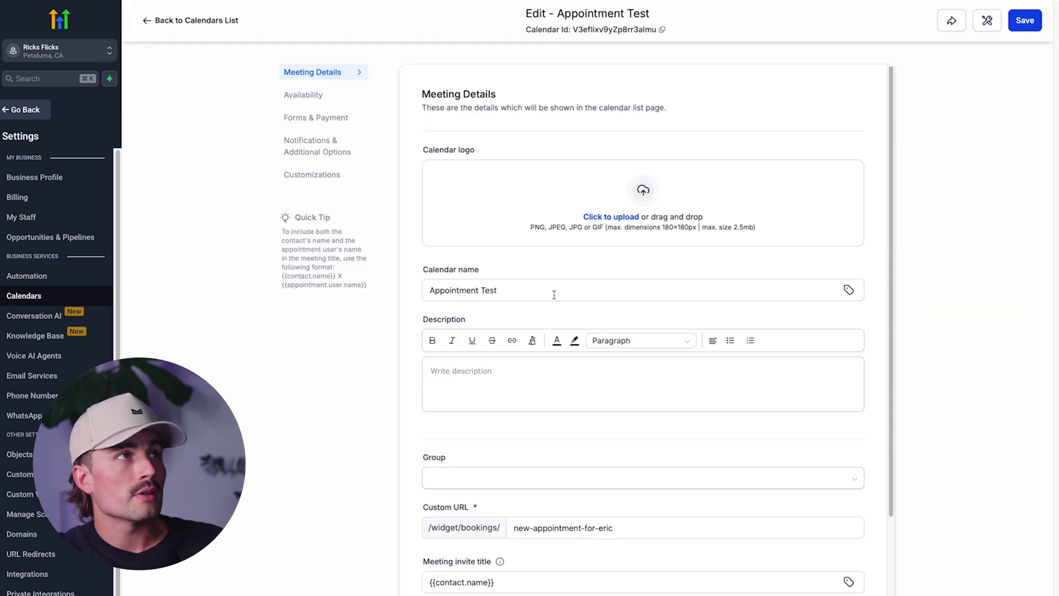
# Step: Turn on Look Busy in the calendar's availability settings and hide 50% of the available slots
pyautogui.click(289, 95)
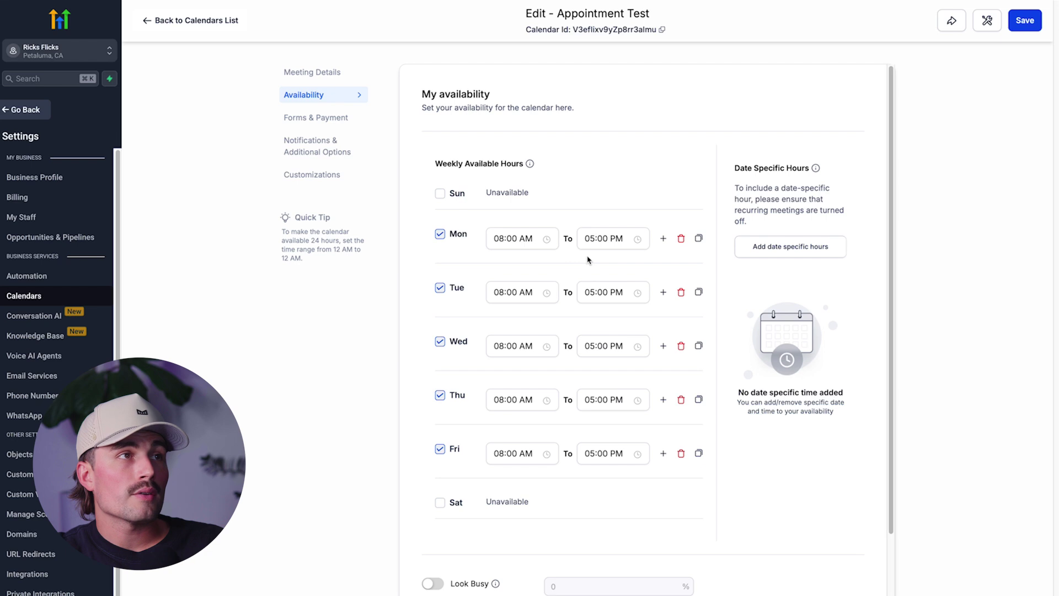
pyautogui.scroll(-1, 563, 305)
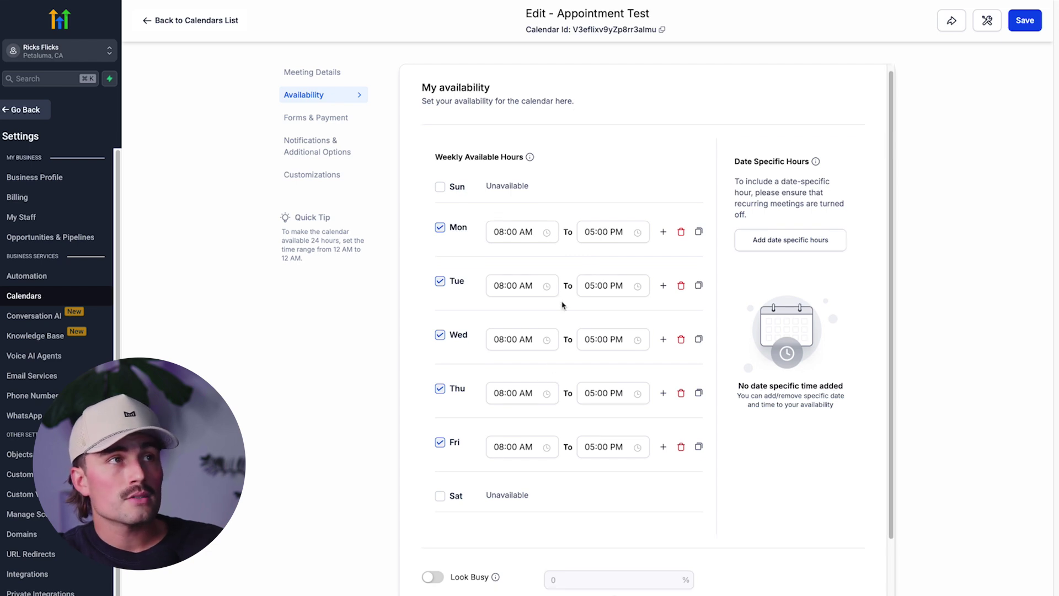
pyautogui.scroll(-3, 554, 255)
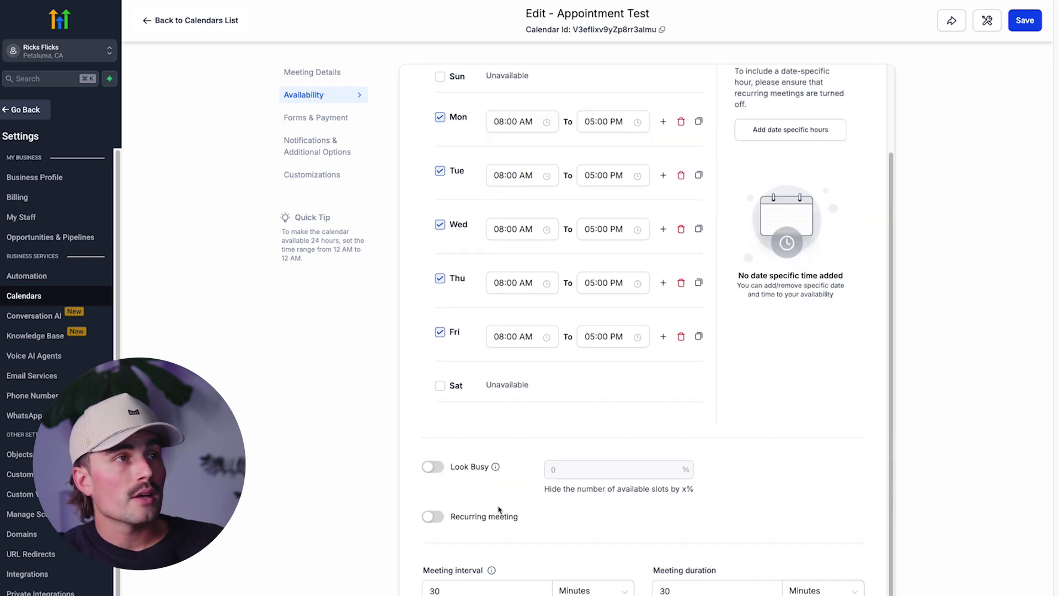
pyautogui.click(434, 469)
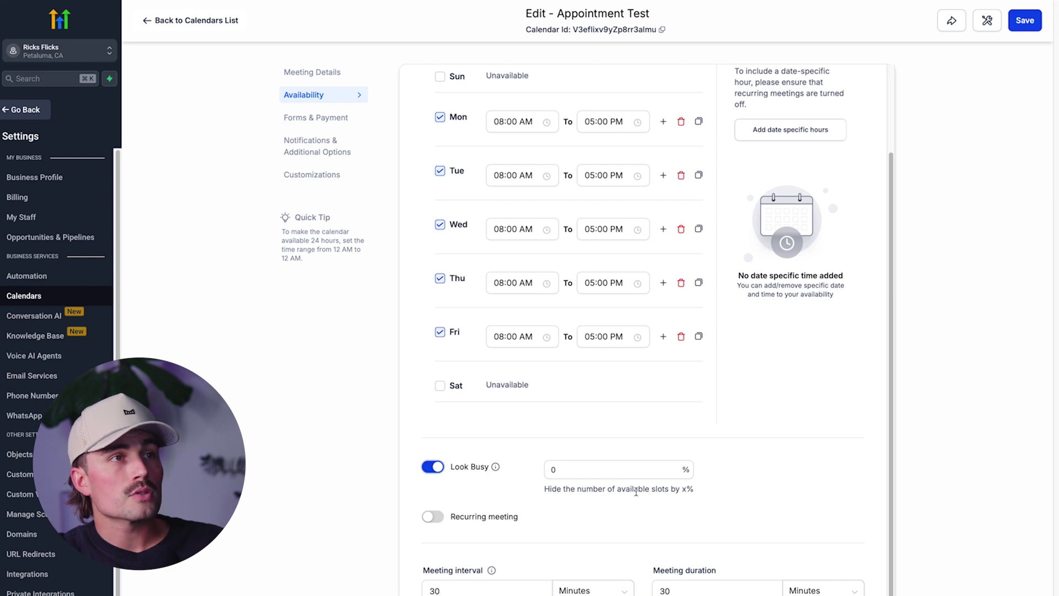
pyautogui.click(627, 468)
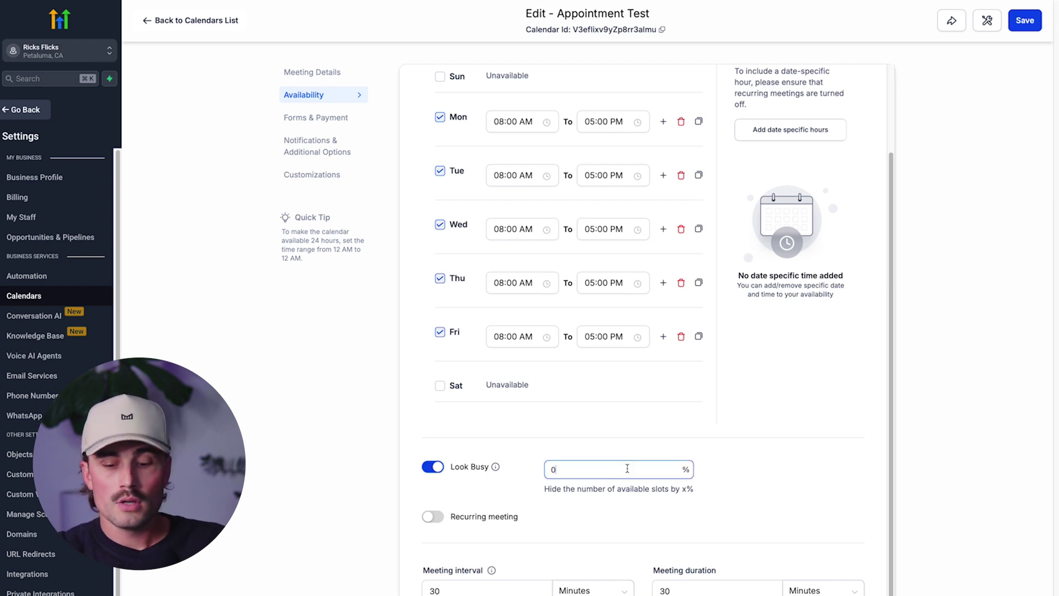
pyautogui.click(804, 424)
# Step: Set the minimum scheduling notice to 2 days, the date range to 14 days and the maximum bookings per day to 3
pyautogui.scroll(-2, 798, 481)
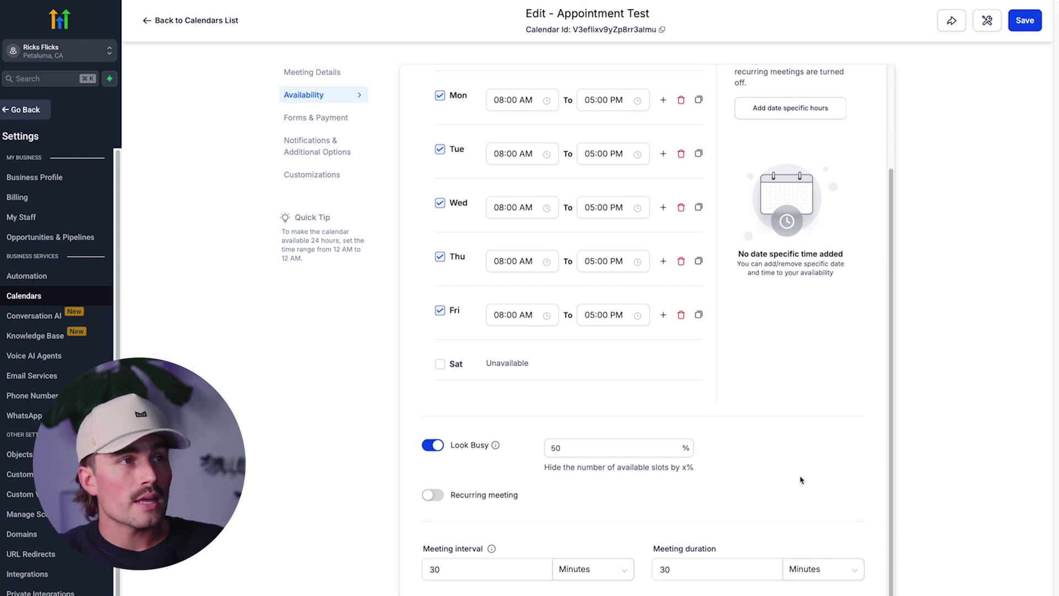
pyautogui.click(478, 540)
pyautogui.click(597, 541)
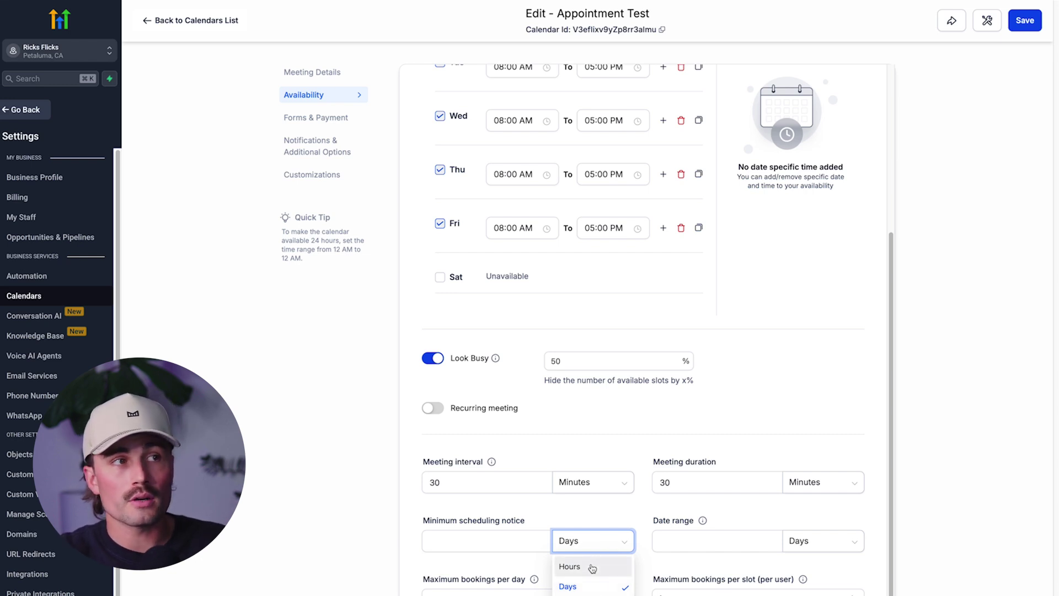
pyautogui.click(496, 542)
pyautogui.click(510, 524)
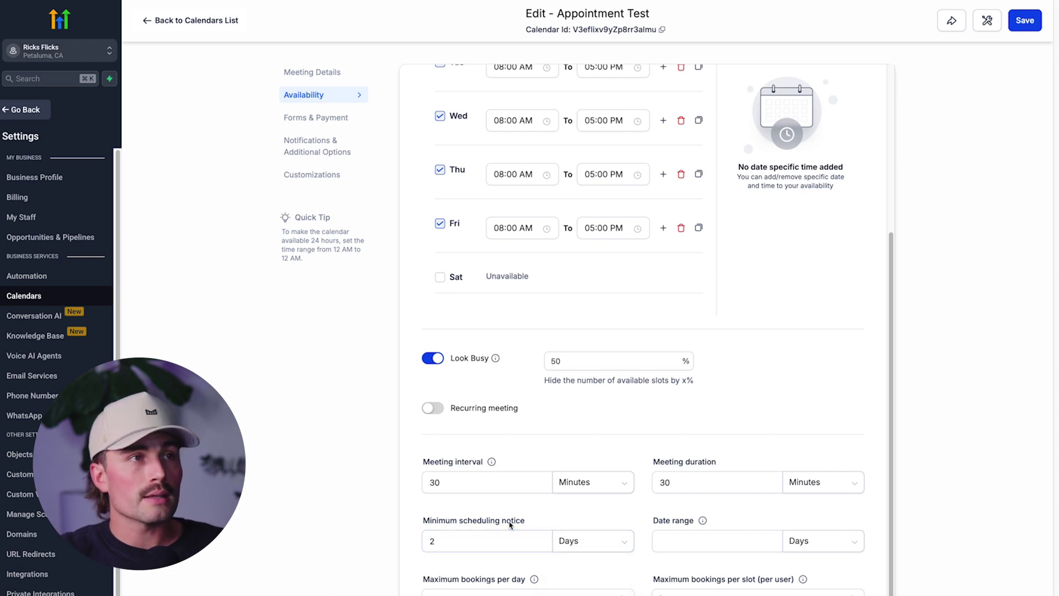
pyautogui.click(706, 531)
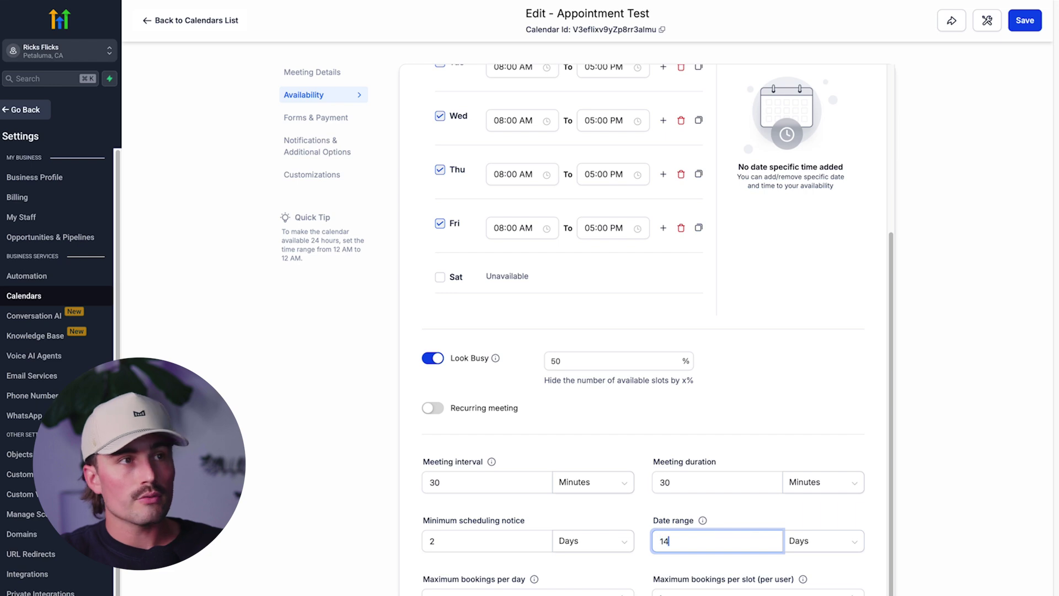
pyautogui.scroll(-3, 607, 496)
pyautogui.click(603, 468)
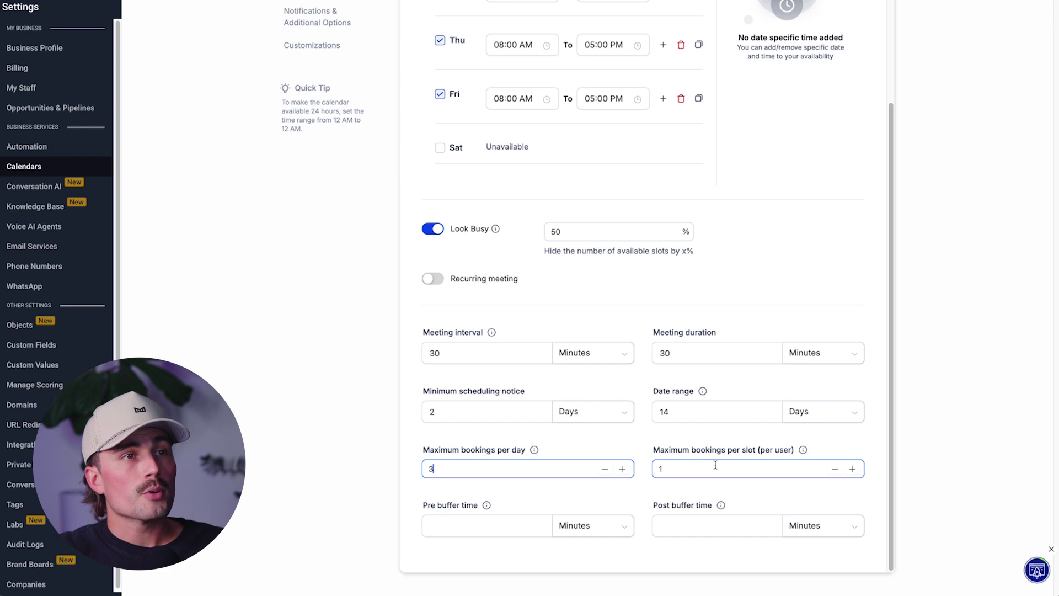
# Step: Set the pre and post buffer times to 15 minutes each and save the calendar
pyautogui.click(529, 521)
pyautogui.write('15')
pyautogui.click(700, 527)
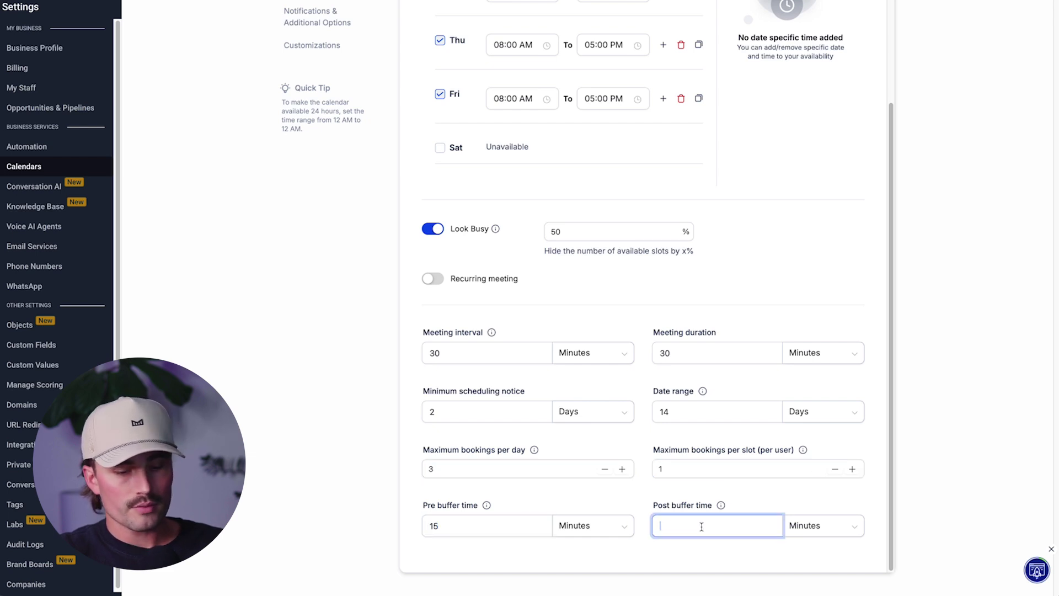
pyautogui.write('15')
pyautogui.click(861, 503)
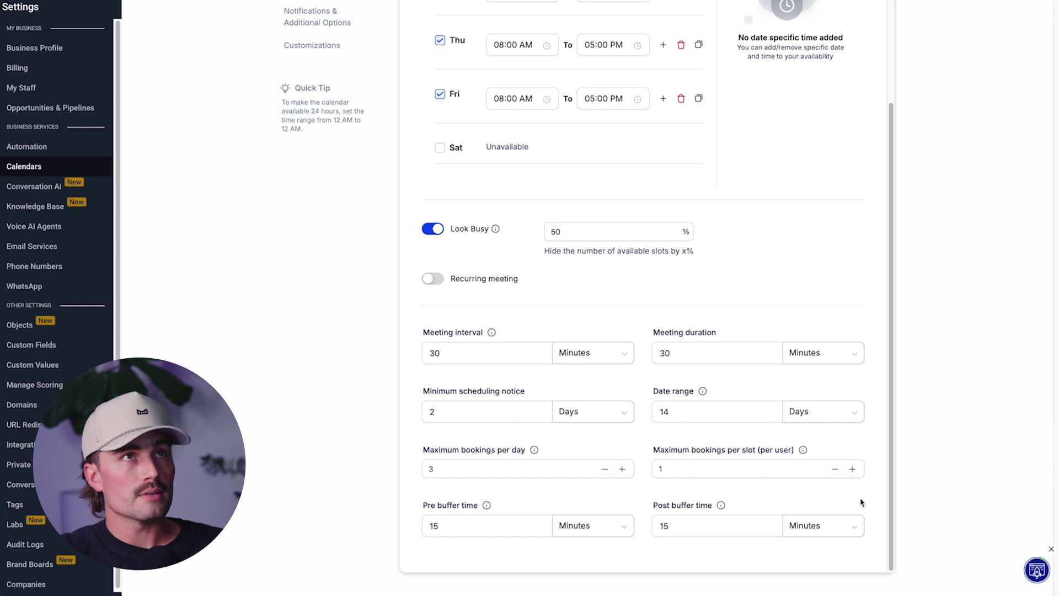
pyautogui.scroll(10, 860, 502)
pyautogui.click(1017, 20)
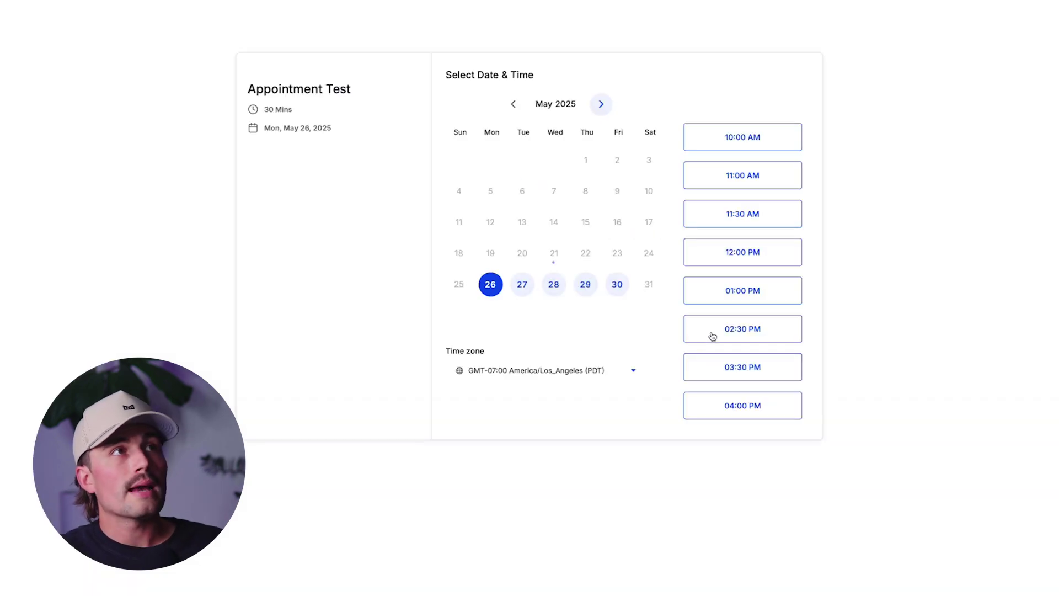
# Step: Check the booking widget's available time slots for May 26, May 28 and June 3, 2025
pyautogui.scroll(-1, 713, 336)
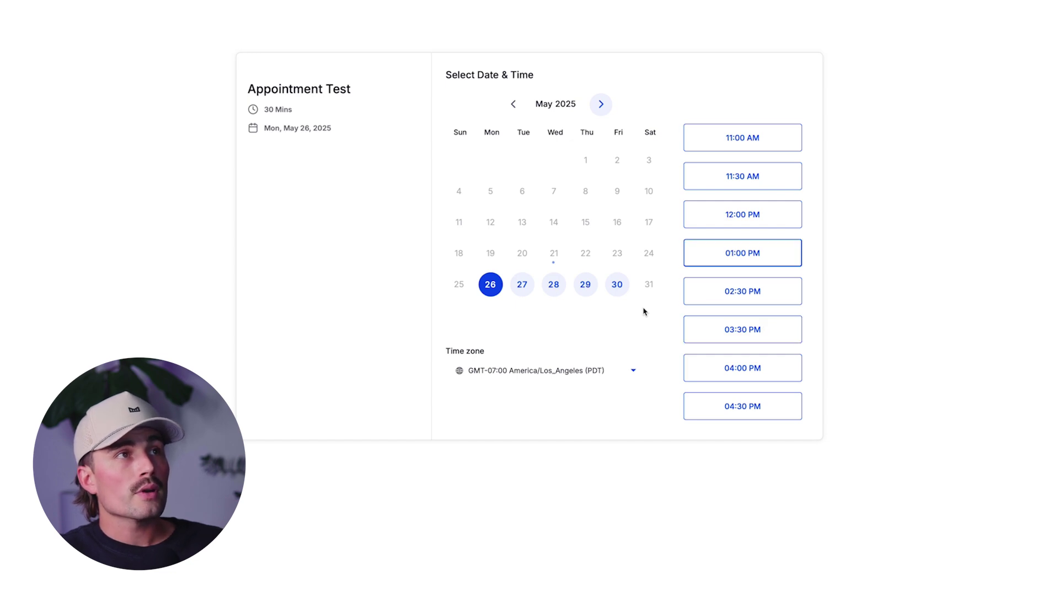
pyautogui.click(556, 286)
pyautogui.scroll(1, 783, 231)
pyautogui.scroll(-1, 783, 232)
pyautogui.scroll(1, 775, 237)
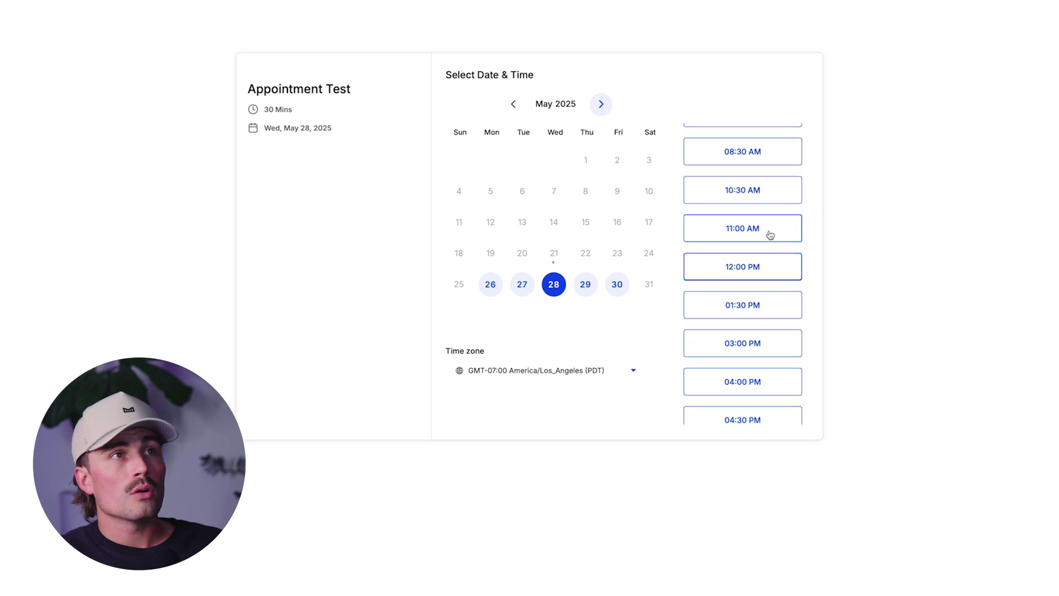
pyautogui.click(607, 109)
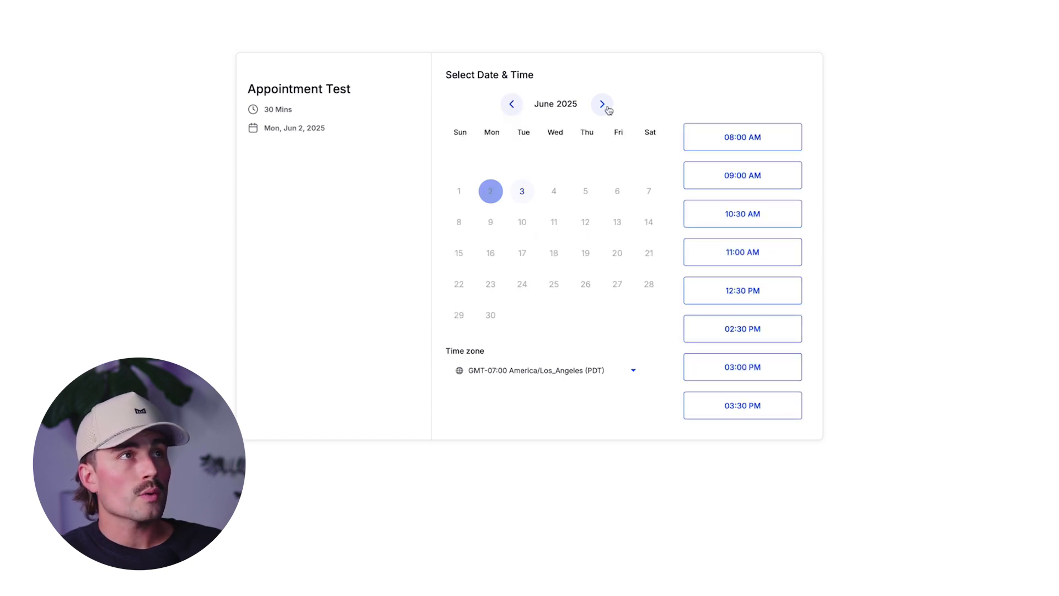
pyautogui.click(522, 192)
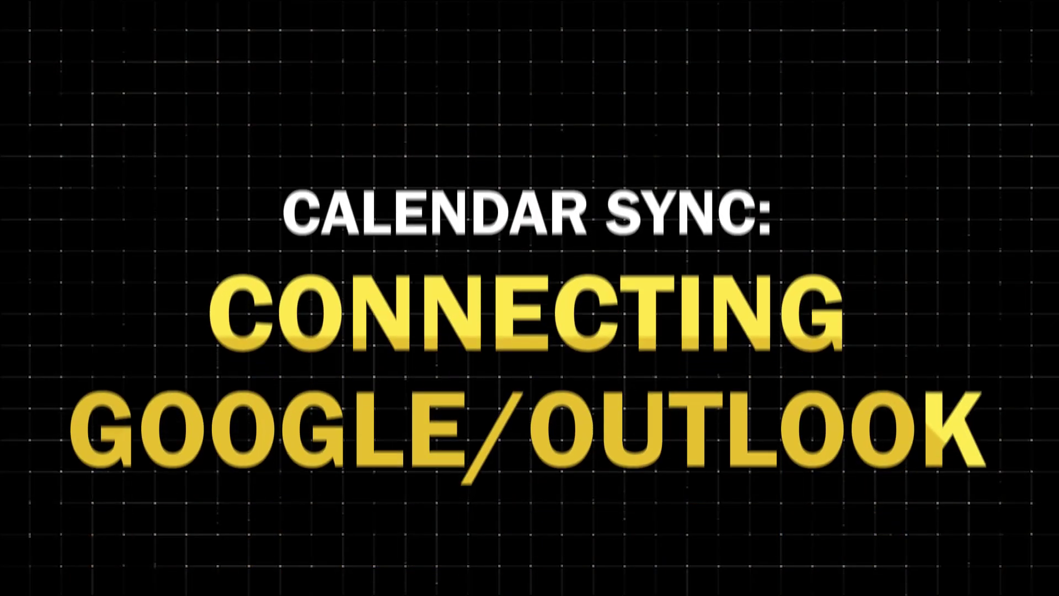